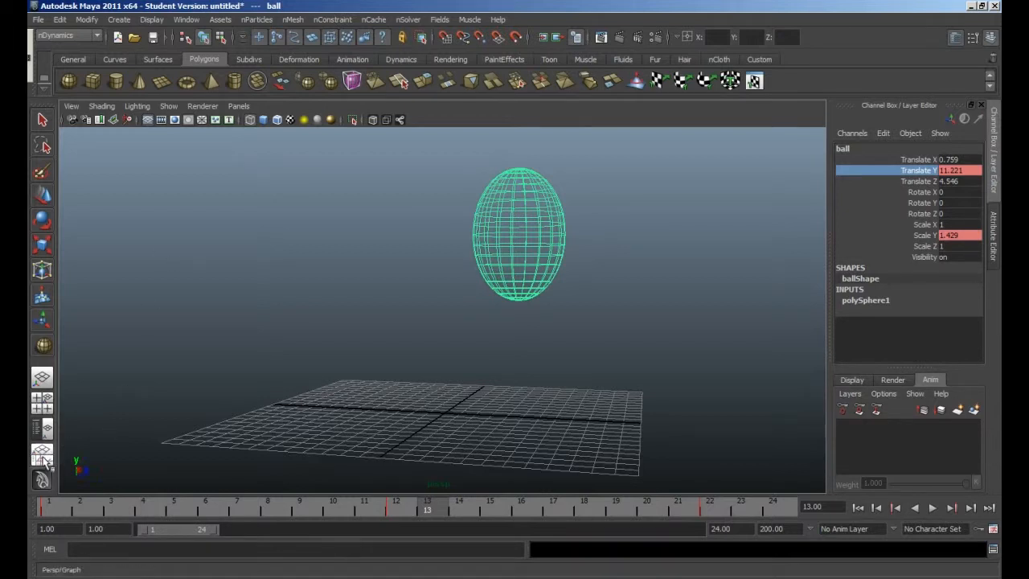
# Switch the workspace to the saved Persp/Graph/Outliner layout.
pyautogui.click(235, 106)
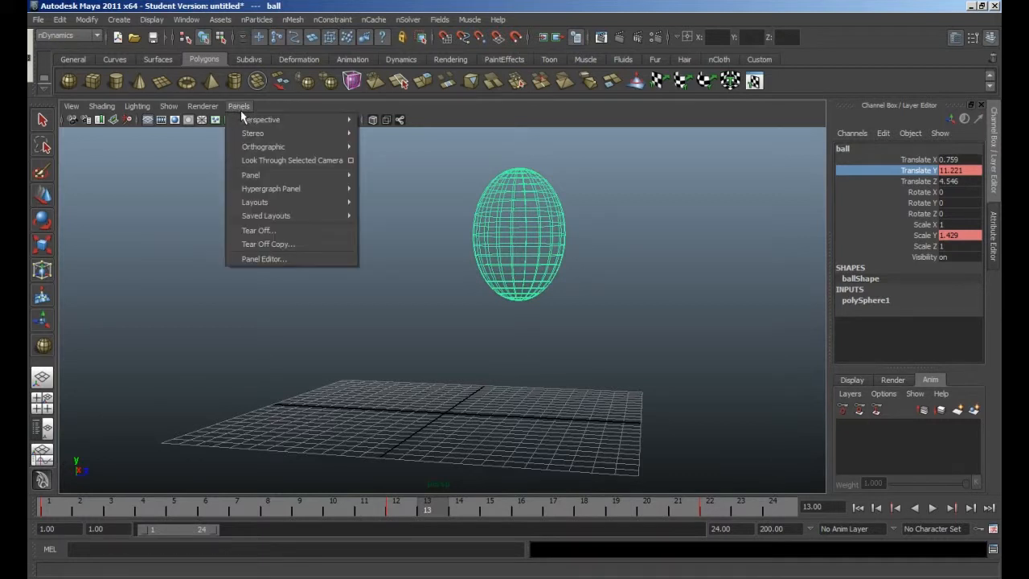
pyautogui.moveTo(293, 203)
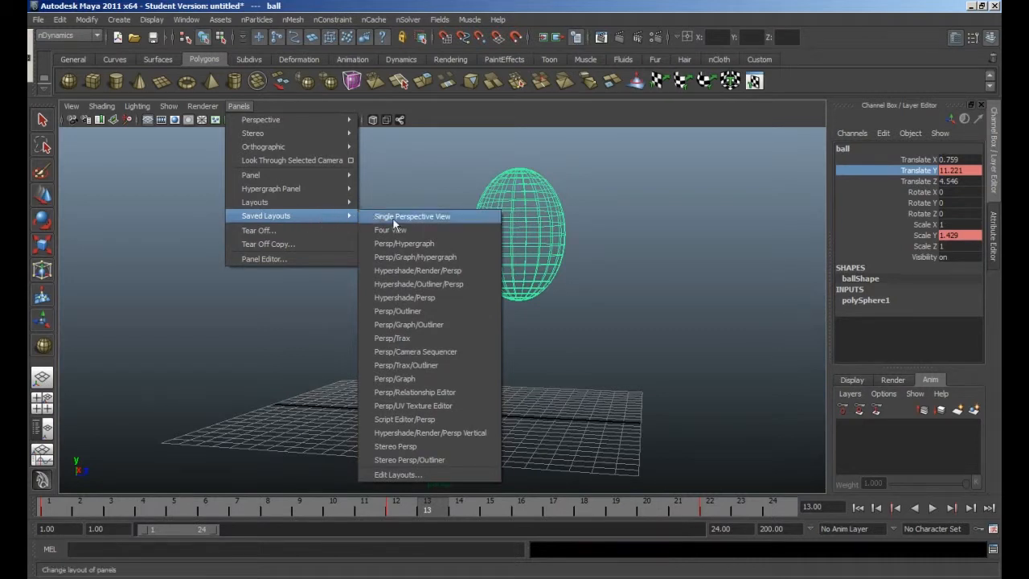
pyautogui.click(410, 328)
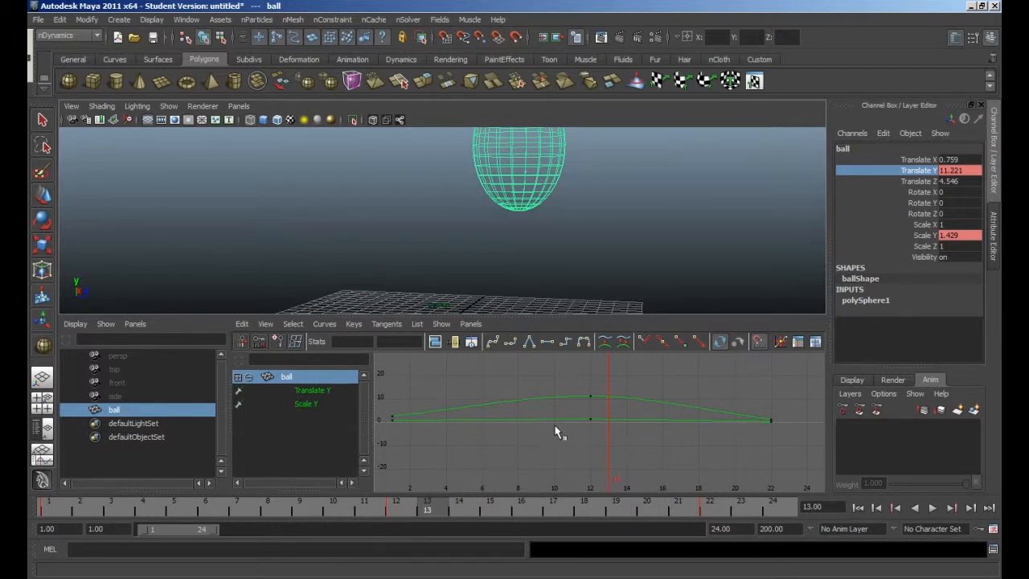
# Move the ball's last Translate Y and Scale Y keys together to frame 23 in the graph.
pyautogui.click(769, 419)
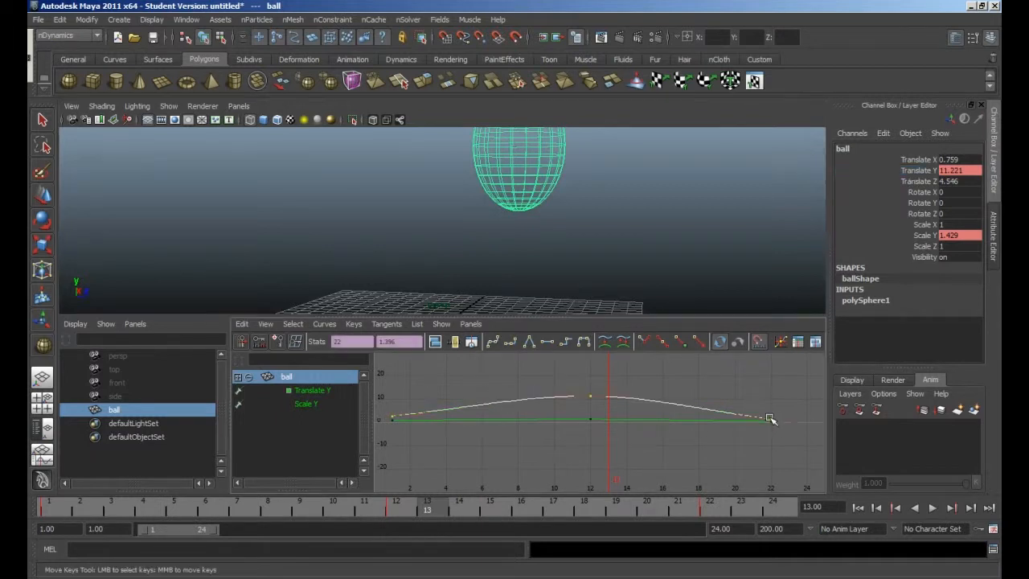
pyautogui.click(771, 402)
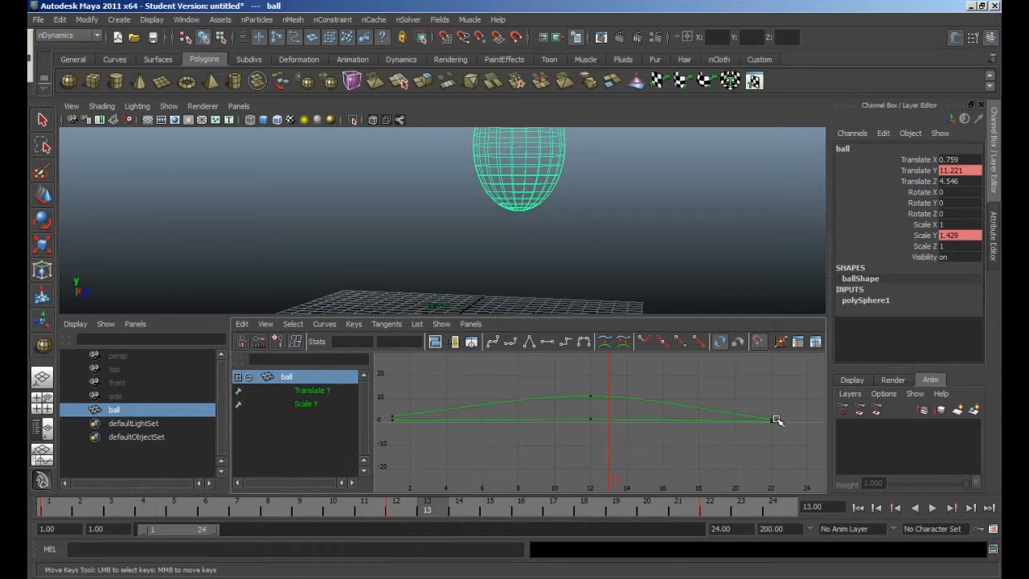
pyautogui.click(770, 419)
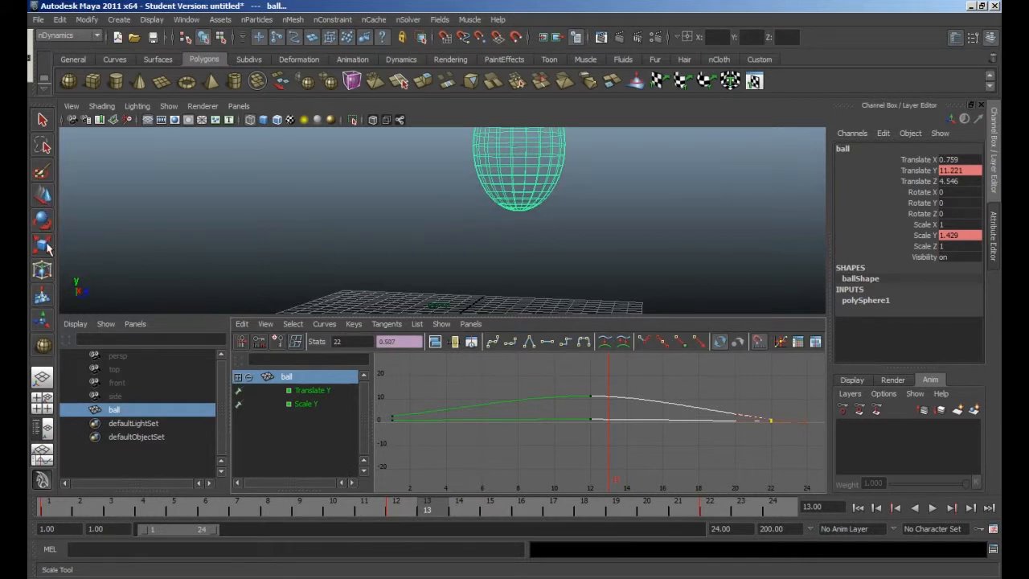
pyautogui.click(43, 196)
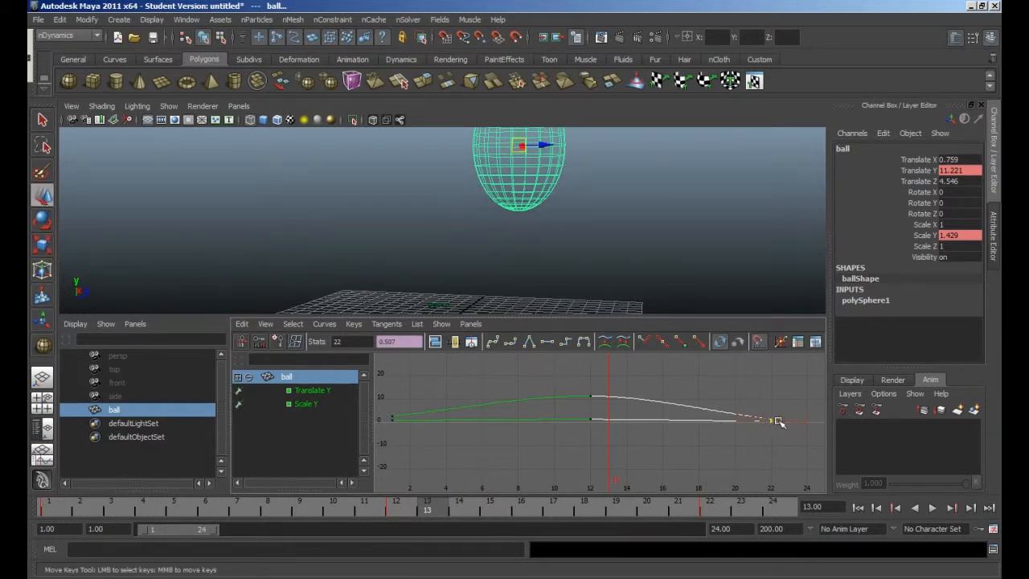
pyautogui.moveTo(772, 419)
pyautogui.mouseDown(button='middle')
pyautogui.moveTo(798, 422)
pyautogui.moveTo(787, 425)
pyautogui.mouseUp(button='middle')
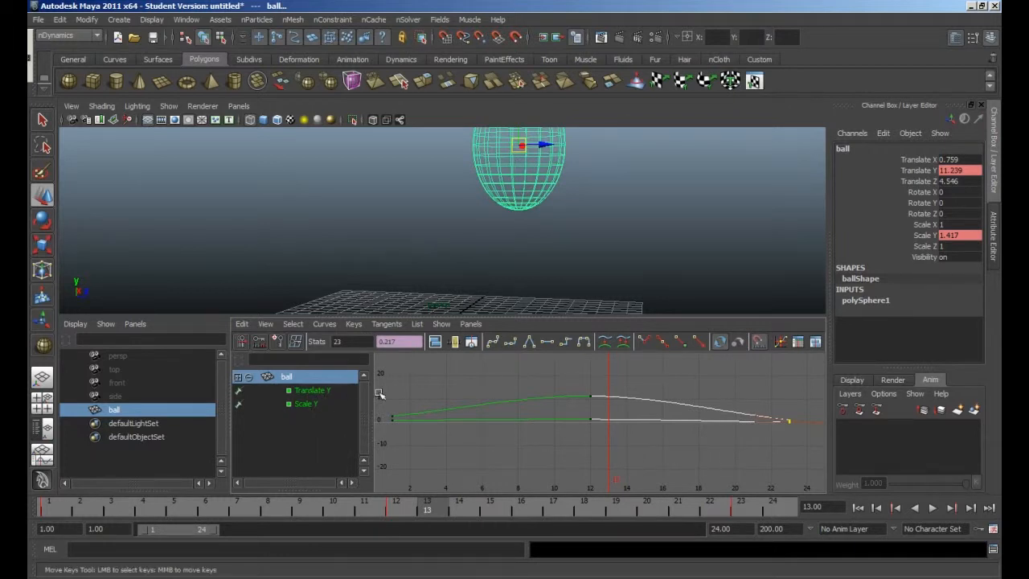
# Isolate the ball's Translate Y curve and lower its frame 12 key to about 7.4.
pyautogui.click(315, 391)
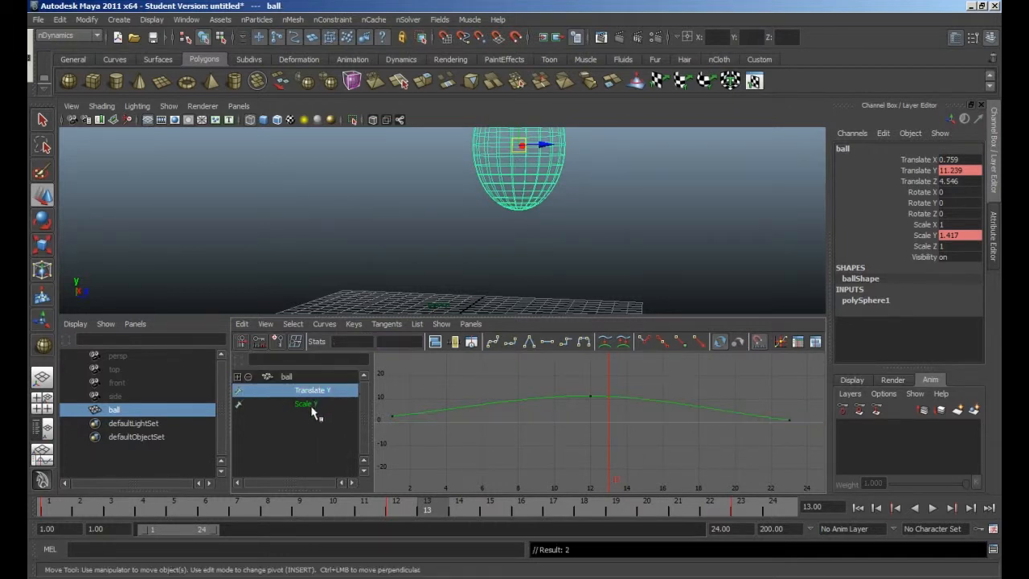
pyautogui.click(308, 404)
pyautogui.click(308, 392)
pyautogui.click(310, 404)
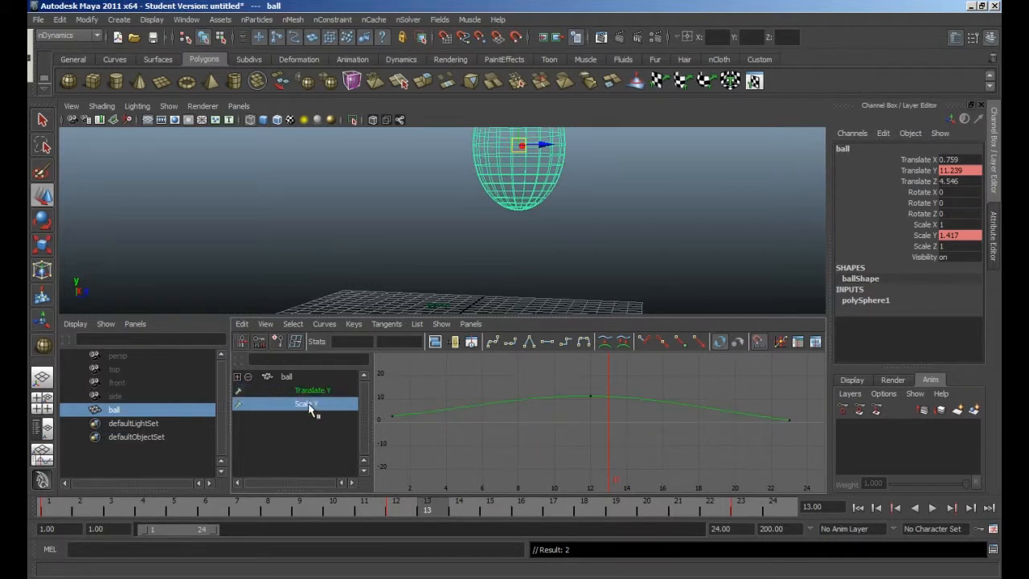
pyautogui.click(316, 393)
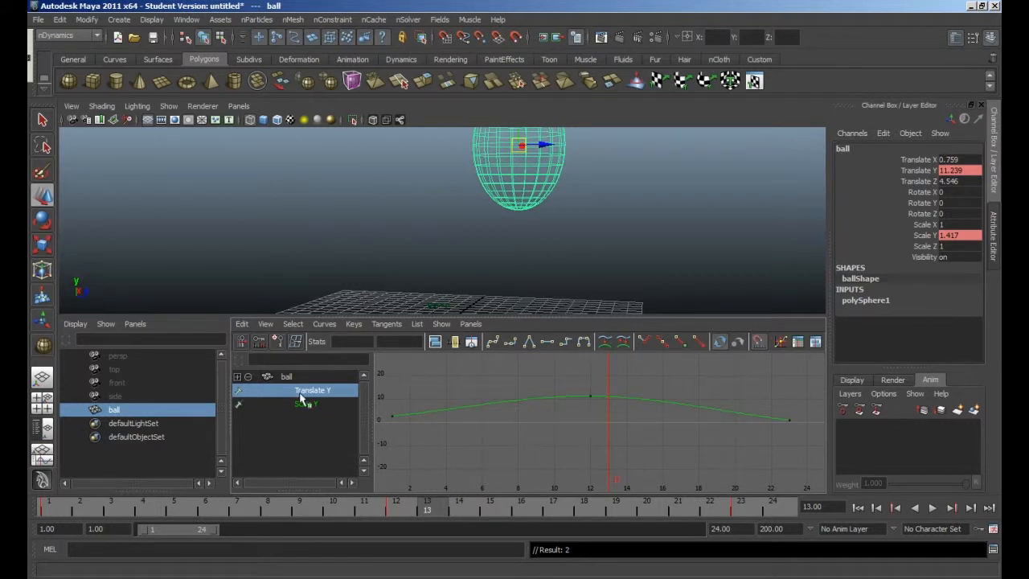
pyautogui.click(591, 397)
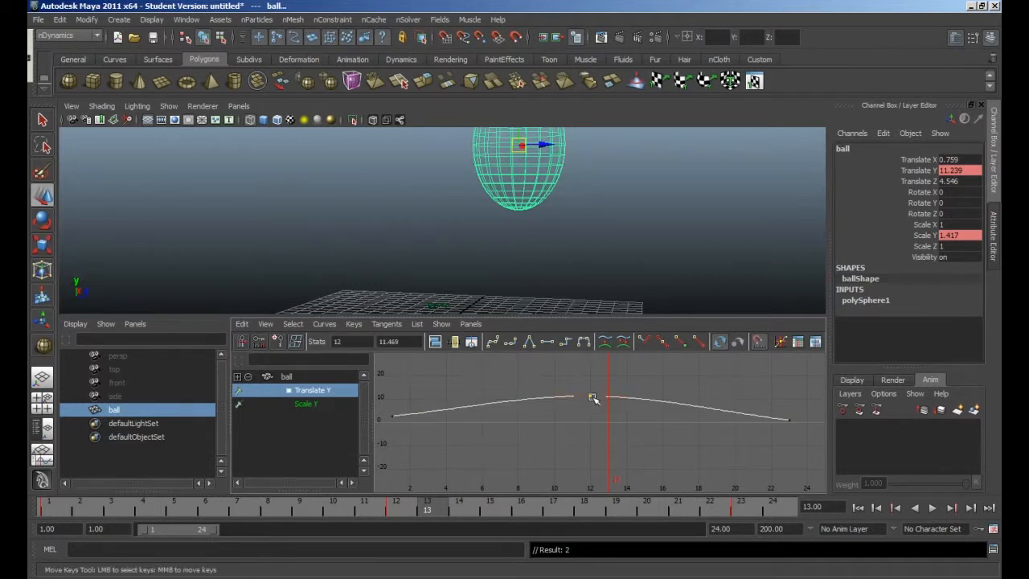
pyautogui.rightClick(592, 398)
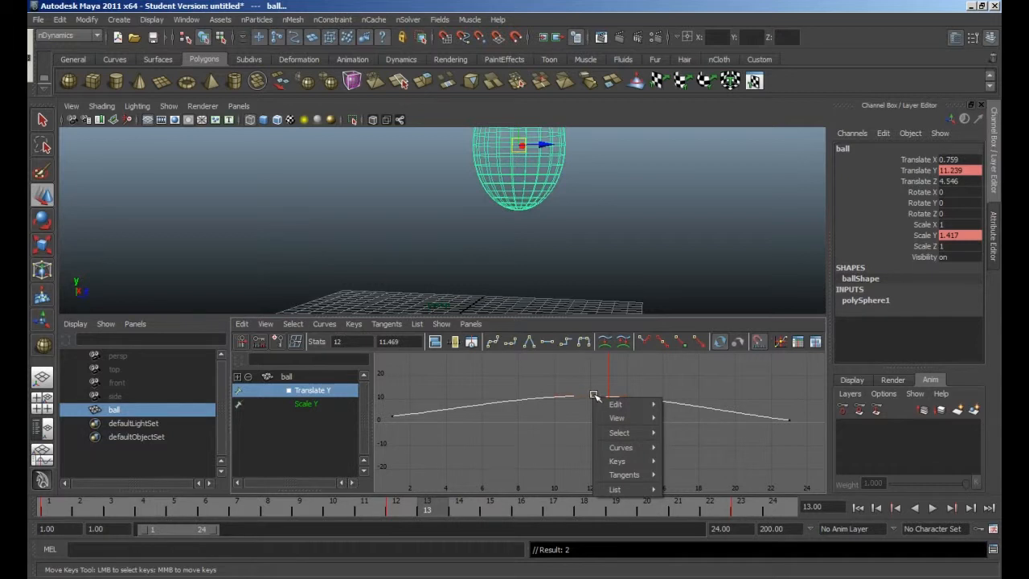
pyautogui.moveTo(593, 394); pyautogui.dragTo(592, 406, button='middle')
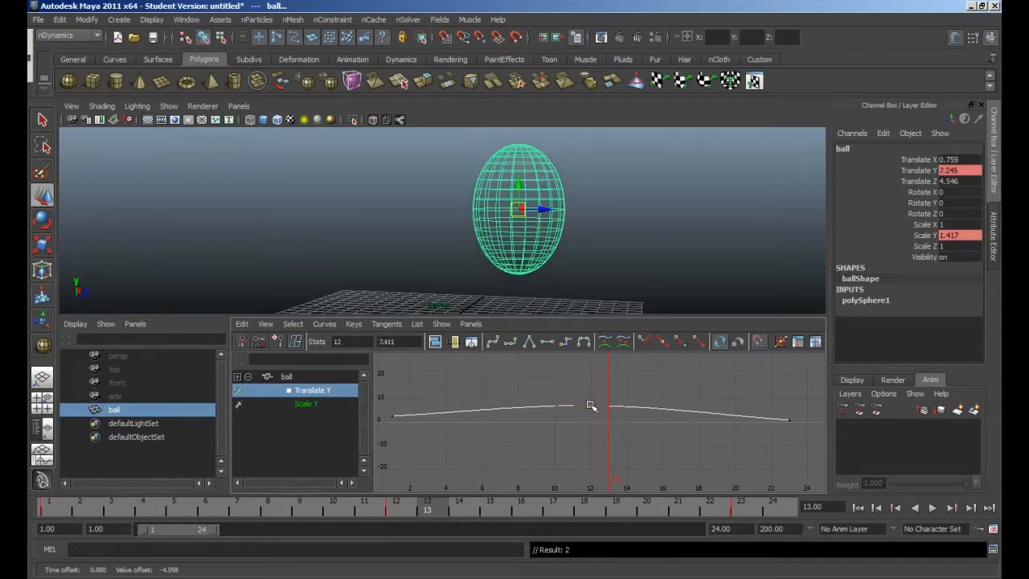
# Isolate the Scale Y curve and raise its frame 12 key to about 1.76.
pyautogui.click(313, 404)
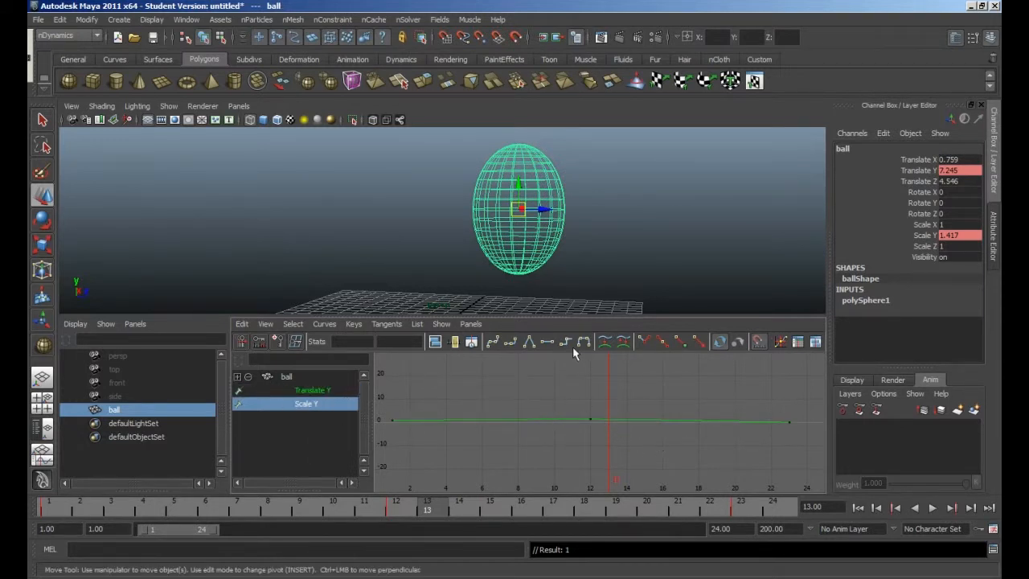
pyautogui.click(594, 420)
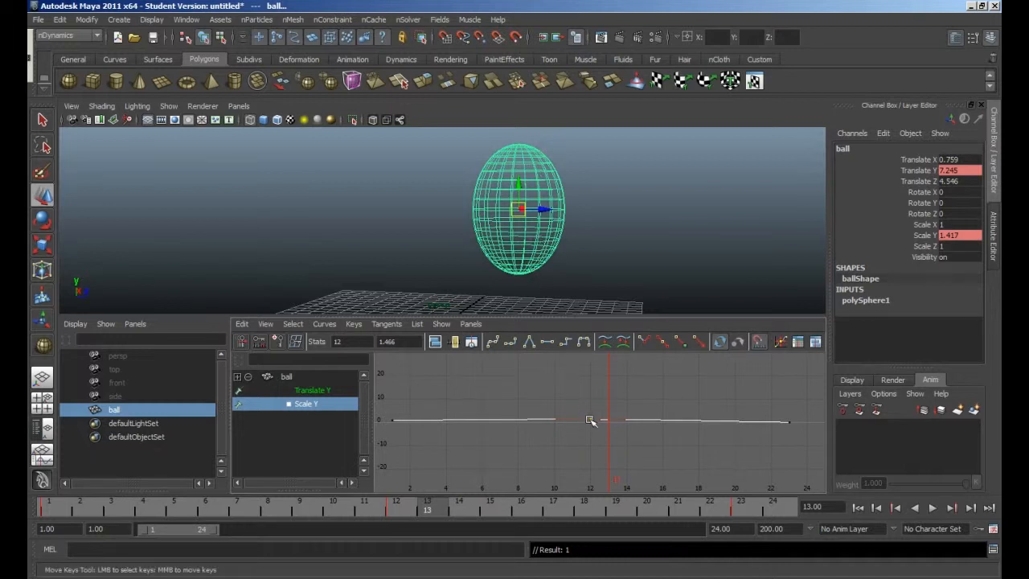
pyautogui.moveTo(591, 420)
pyautogui.mouseDown(button='middle')
pyautogui.moveTo(593, 410)
pyautogui.moveTo(591, 418)
pyautogui.mouseUp(button='middle')
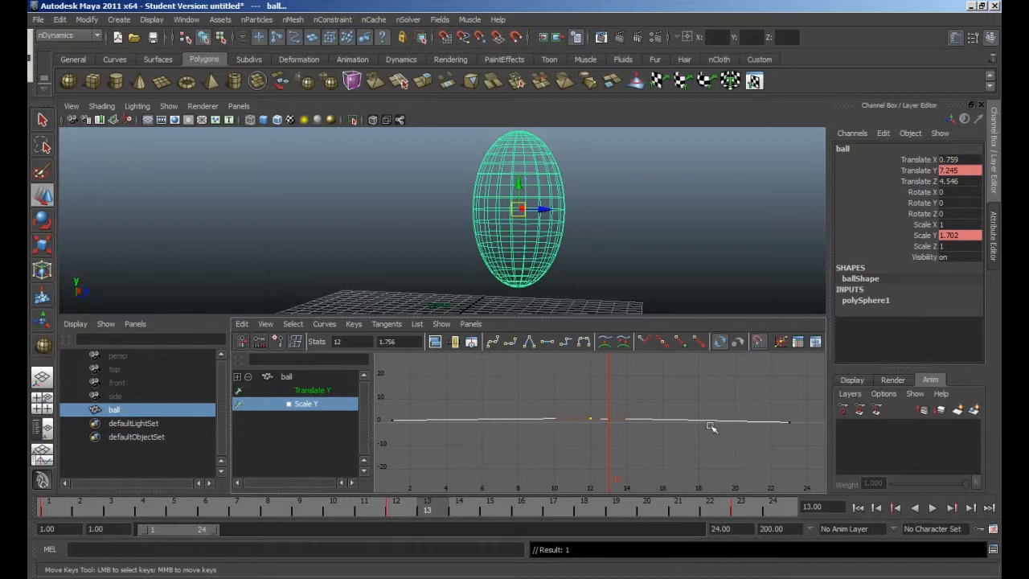
# Try bending the Scale Y curve upward before frame 23 by raising the last key's incoming tangent handle.
pyautogui.moveTo(770, 407); pyautogui.dragTo(788, 441)
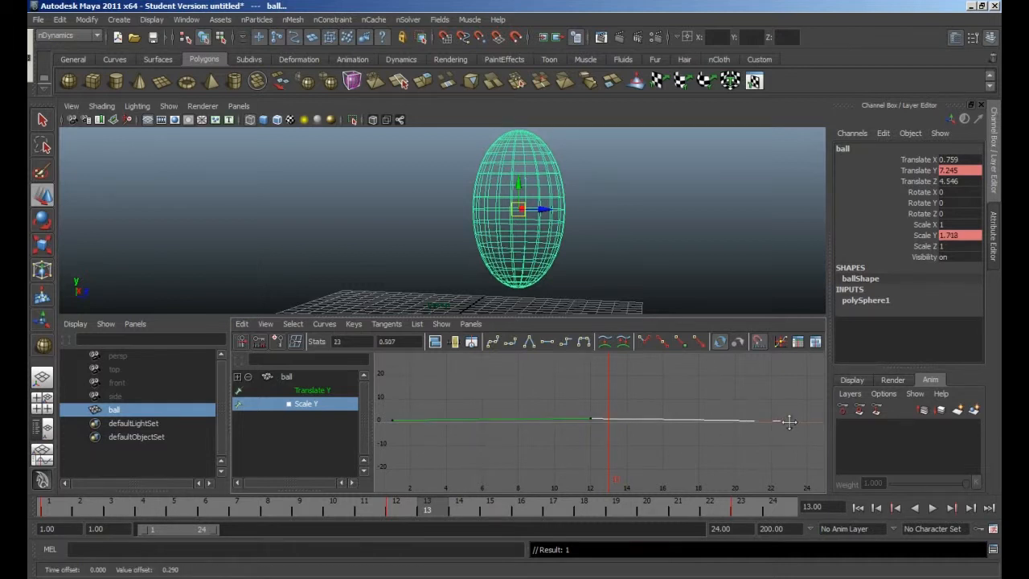
pyautogui.moveTo(759, 431); pyautogui.dragTo(755, 427, button='middle')
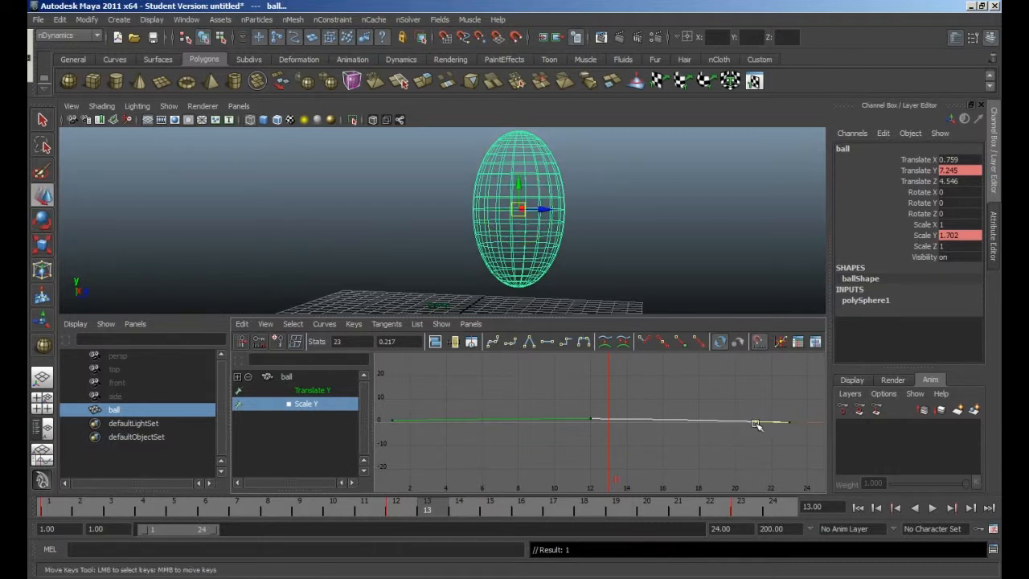
pyautogui.moveTo(756, 424); pyautogui.dragTo(751, 418, button='middle')
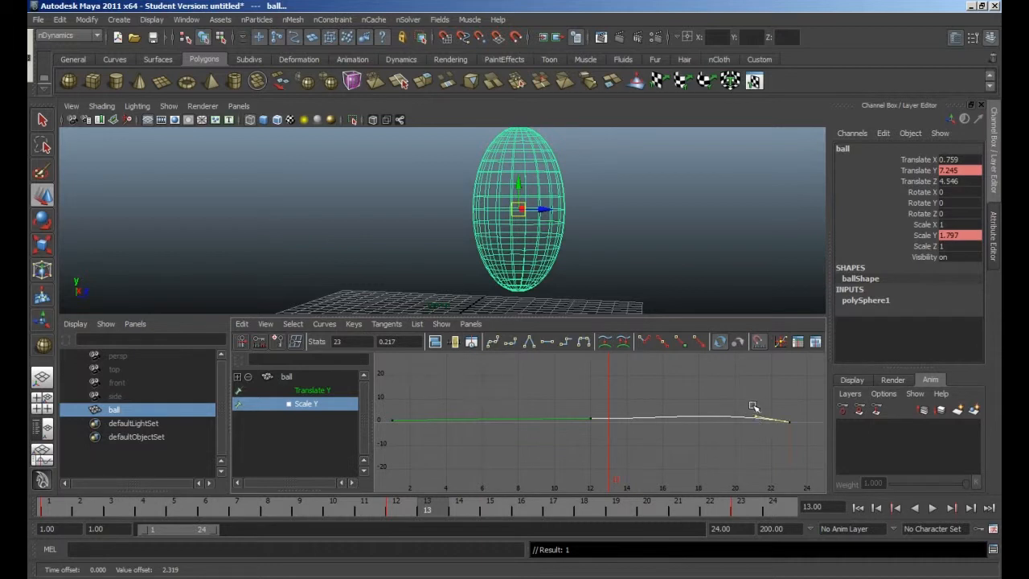
pyautogui.click(582, 402)
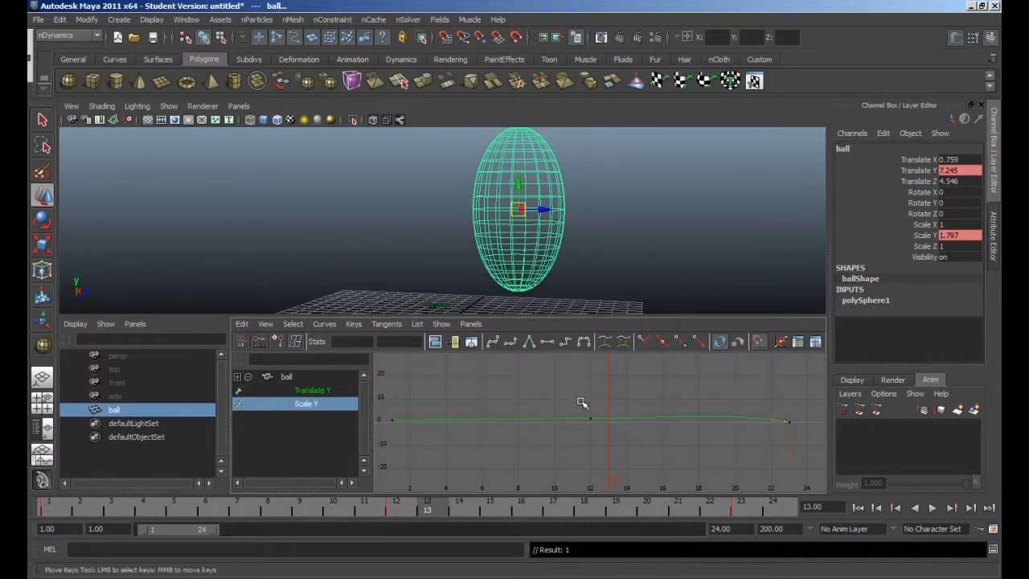
# Apply flat tangents to the Translate Y keys at frames 23 and 1.
pyautogui.click(312, 390)
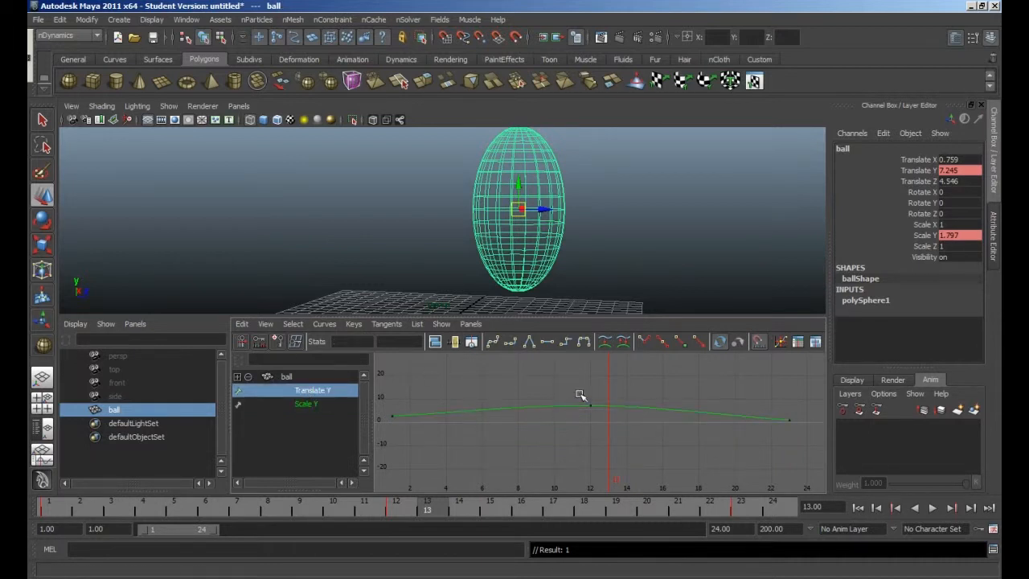
pyautogui.moveTo(581, 395); pyautogui.dragTo(602, 419)
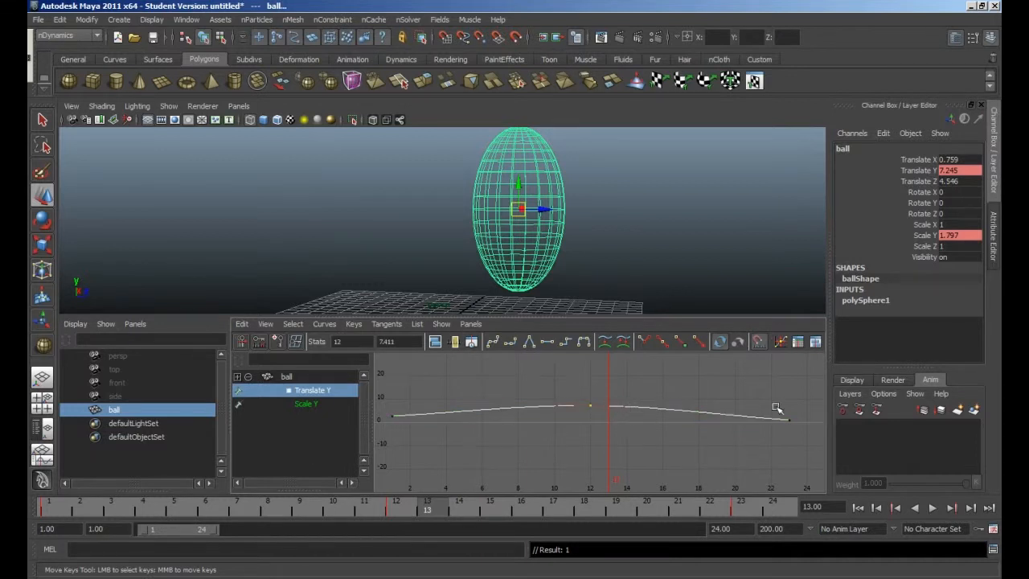
pyautogui.moveTo(776, 412); pyautogui.dragTo(790, 426)
pyautogui.click(547, 341)
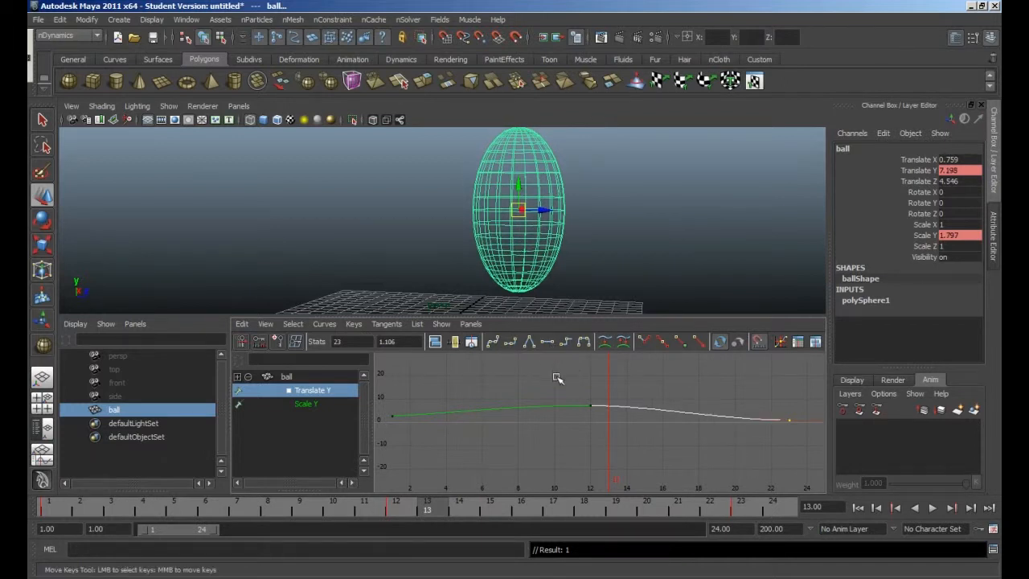
pyautogui.click(392, 415)
pyautogui.click(544, 343)
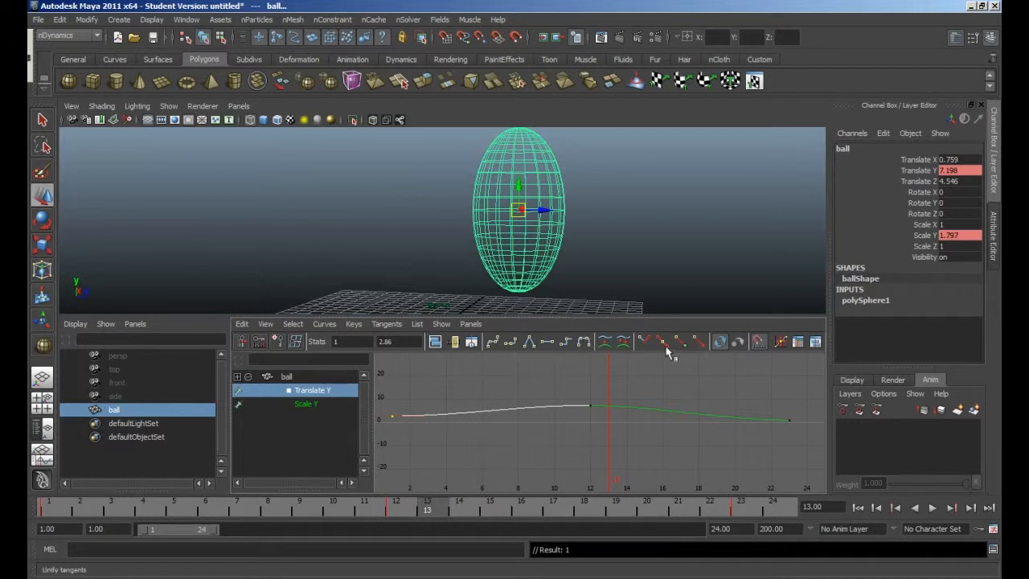
pyautogui.moveTo(411, 399); pyautogui.dragTo(438, 422)
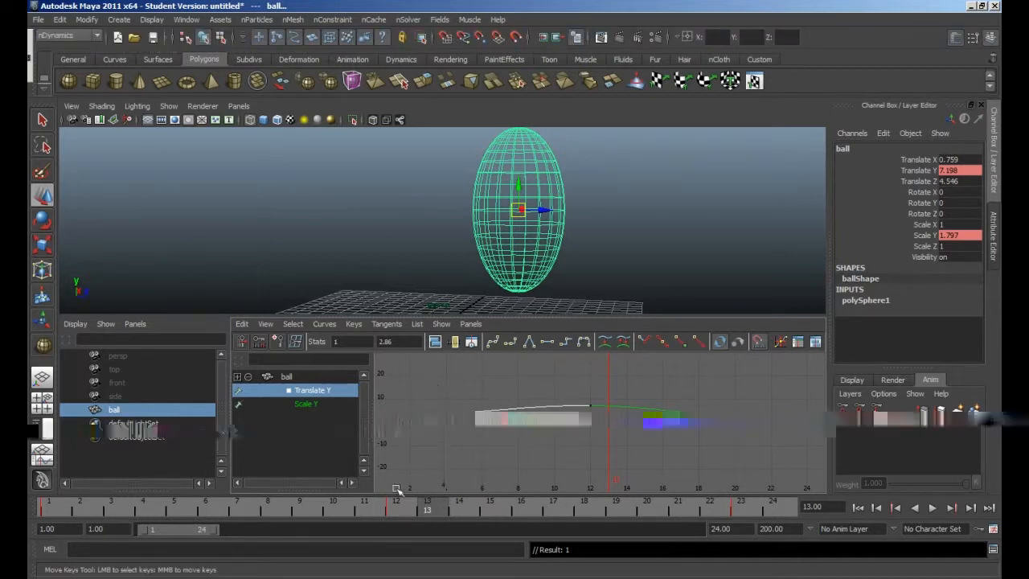
# Play the ball animation from frame 1, show the Scale Y curve and play it again to check the stretching.
pyautogui.moveTo(233, 505); pyautogui.dragTo(47, 504)
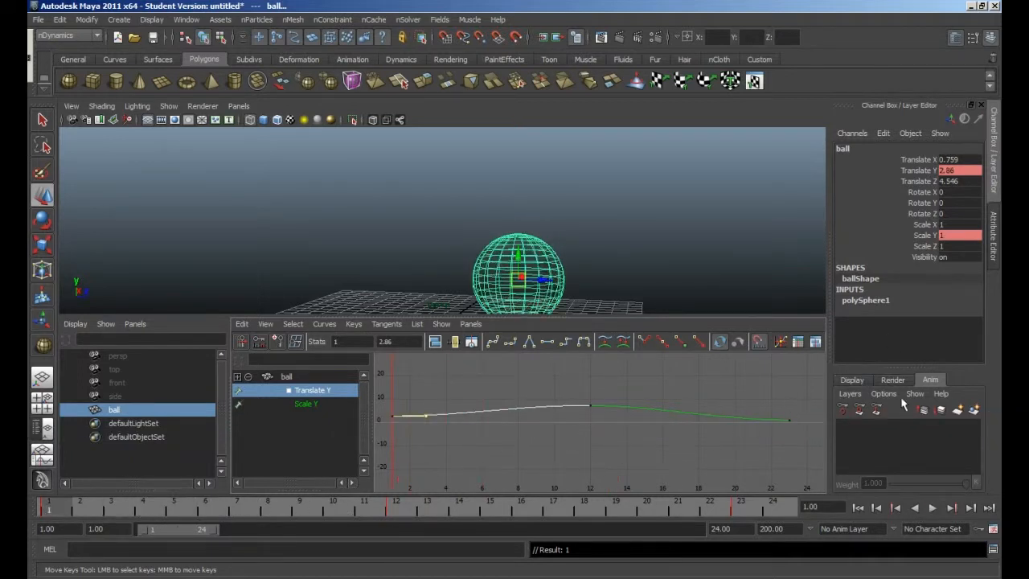
pyautogui.click(929, 509)
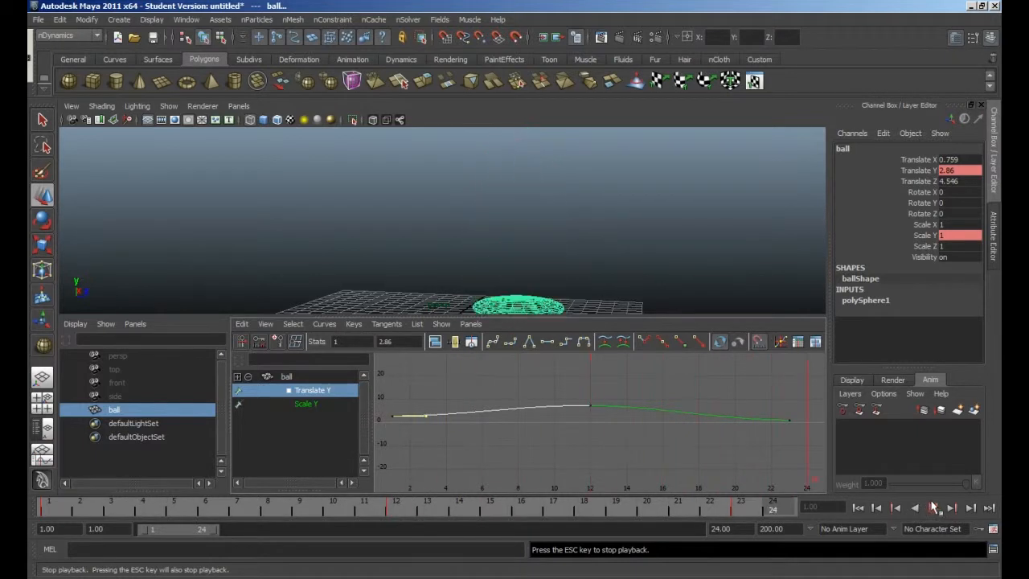
pyautogui.press('Escape')
pyautogui.click(308, 402)
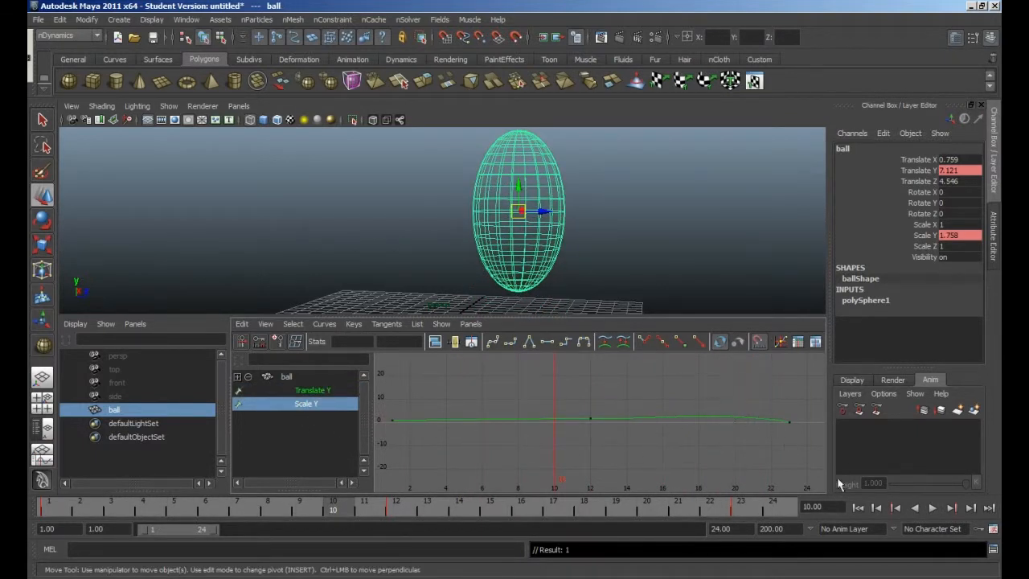
pyautogui.click(932, 508)
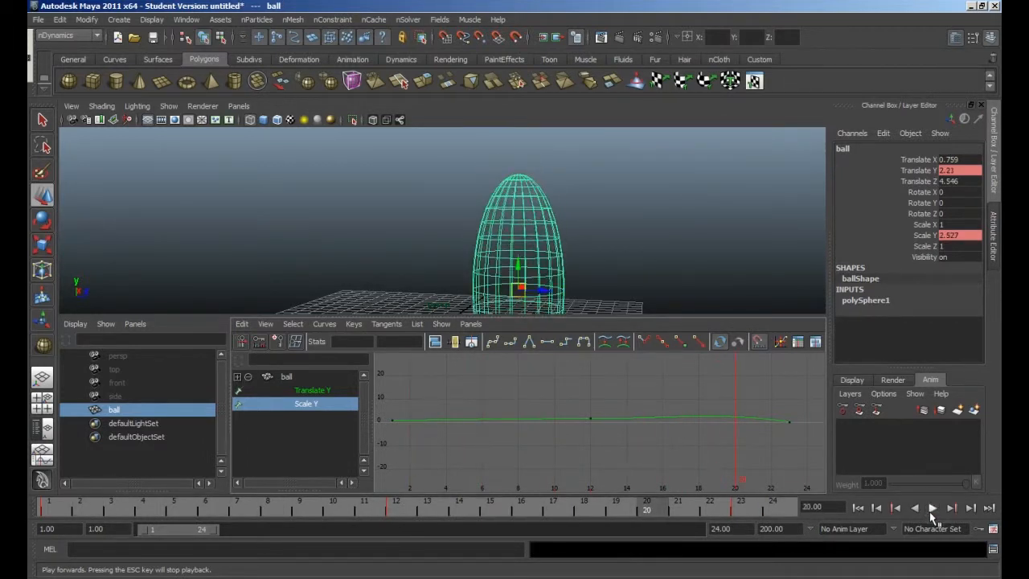
# Apply flat tangents to the Scale Y key at frame 23 and play the animation.
pyautogui.click(789, 421)
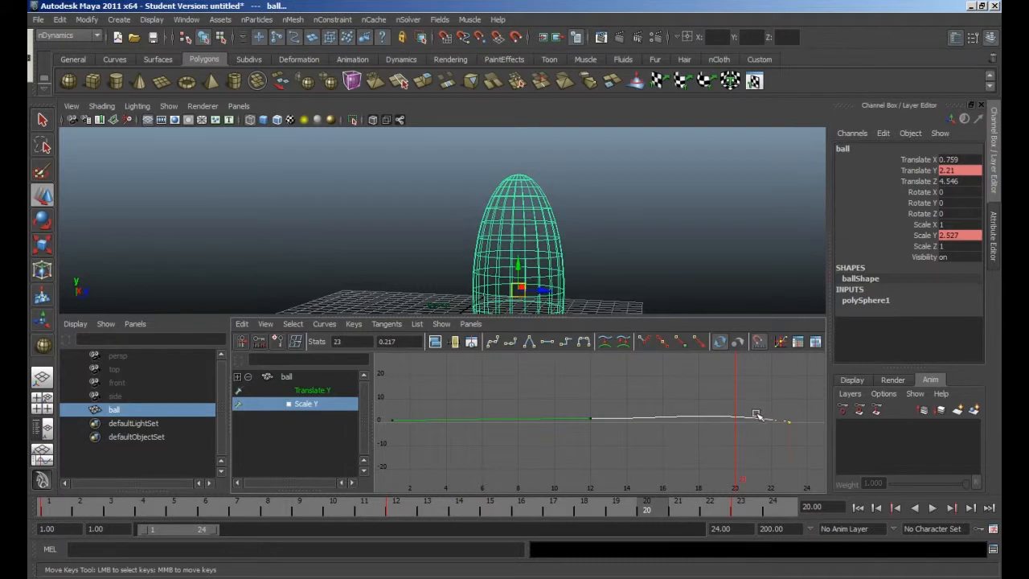
pyautogui.moveTo(754, 412); pyautogui.dragTo(761, 423)
pyautogui.click(549, 341)
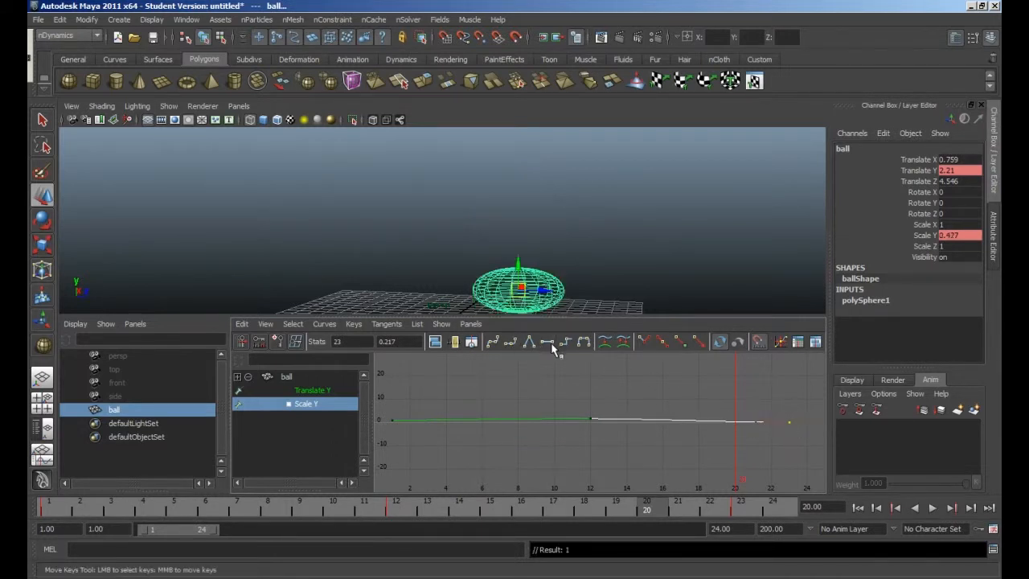
pyautogui.click(759, 423)
pyautogui.moveTo(756, 426); pyautogui.dragTo(760, 422, button='middle')
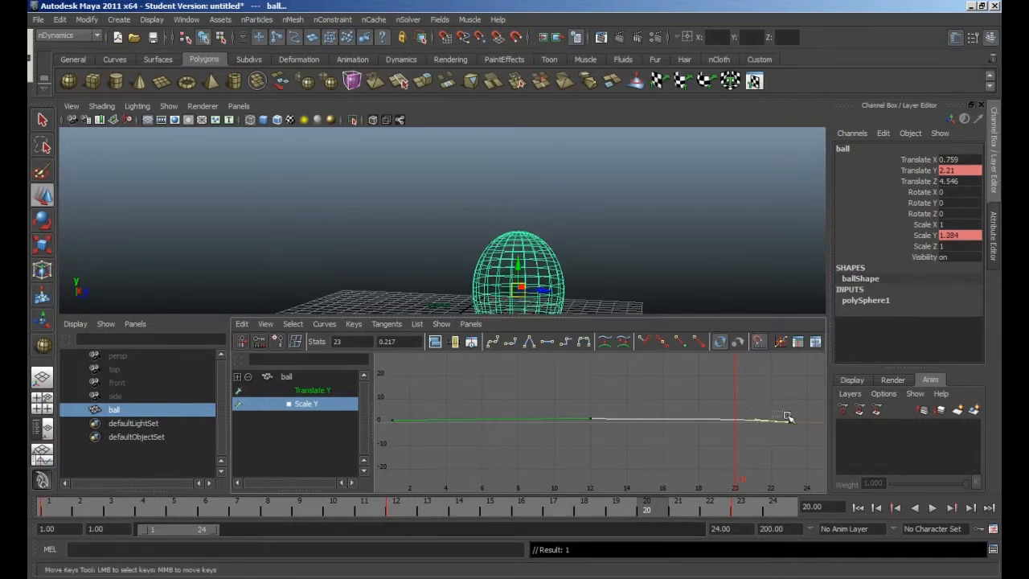
pyautogui.click(547, 342)
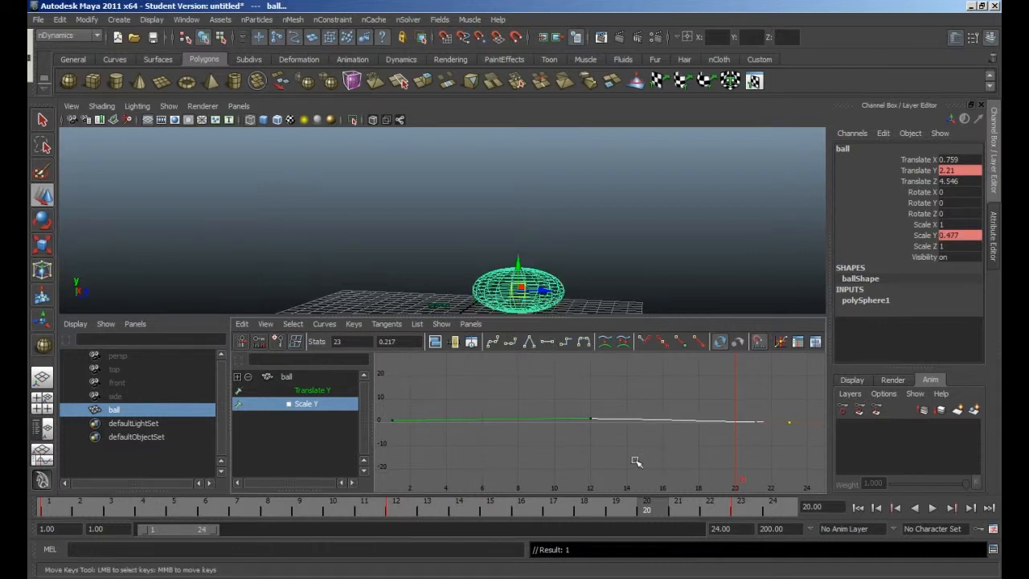
pyautogui.click(932, 508)
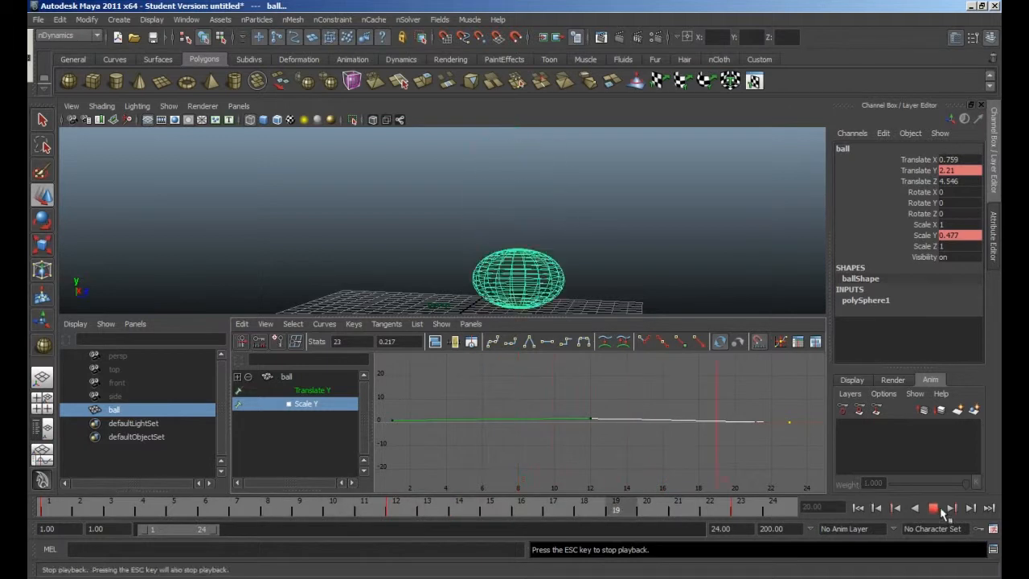
# Stop the playback, reselect the ball and increase its polySphere1 radius to about 5.257.
pyautogui.click(935, 508)
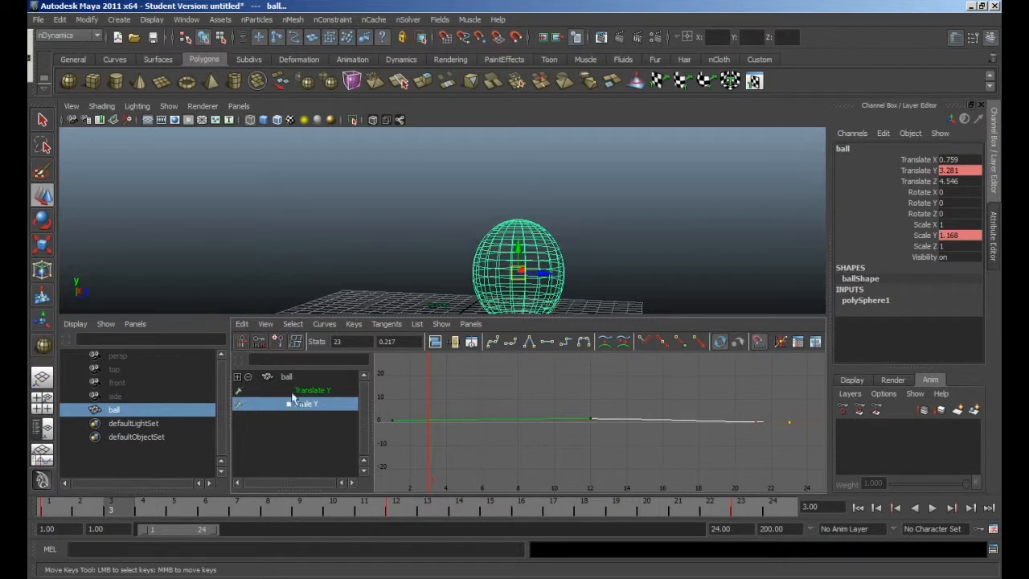
pyautogui.click(380, 200)
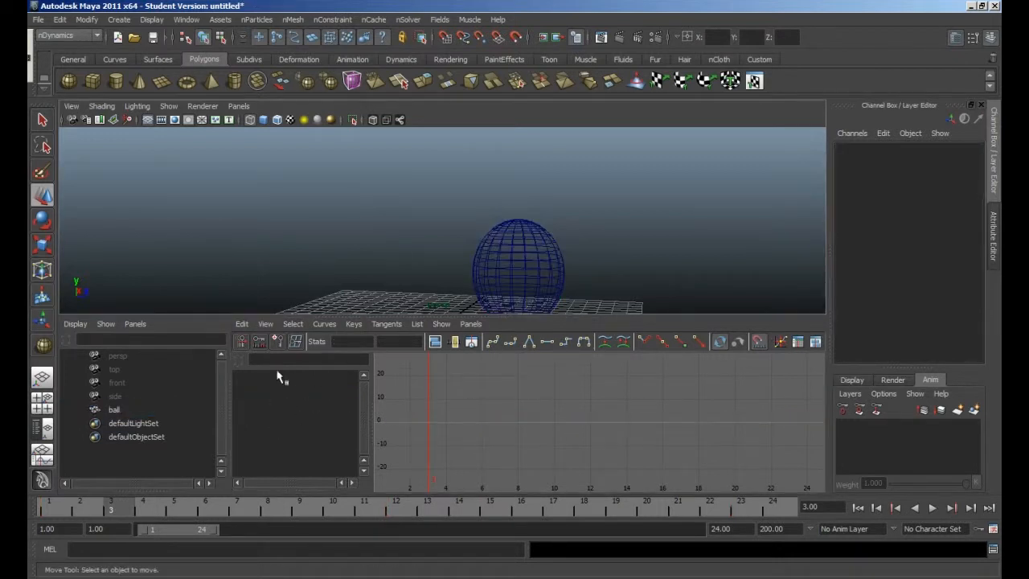
pyautogui.click(511, 259)
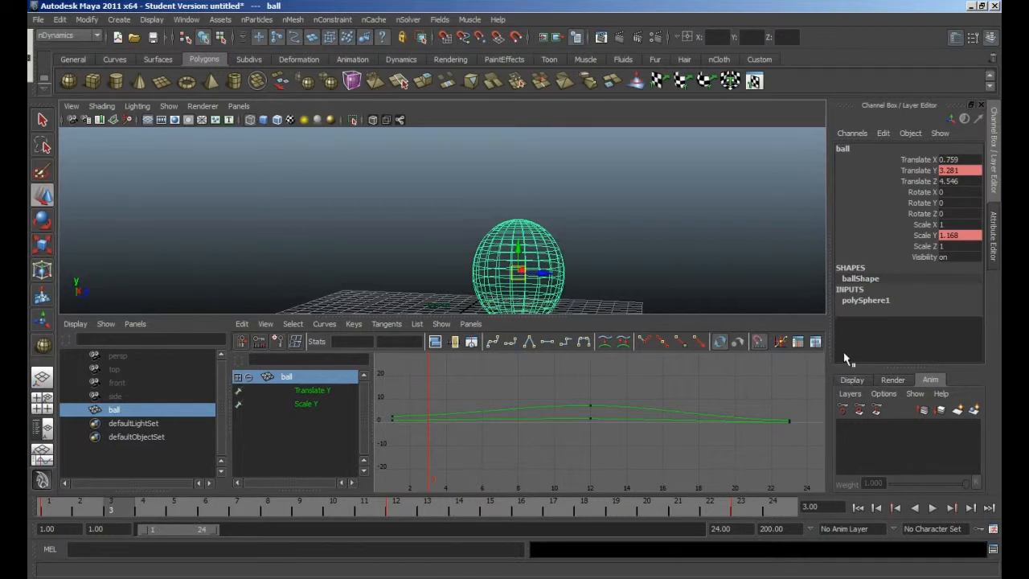
pyautogui.click(857, 302)
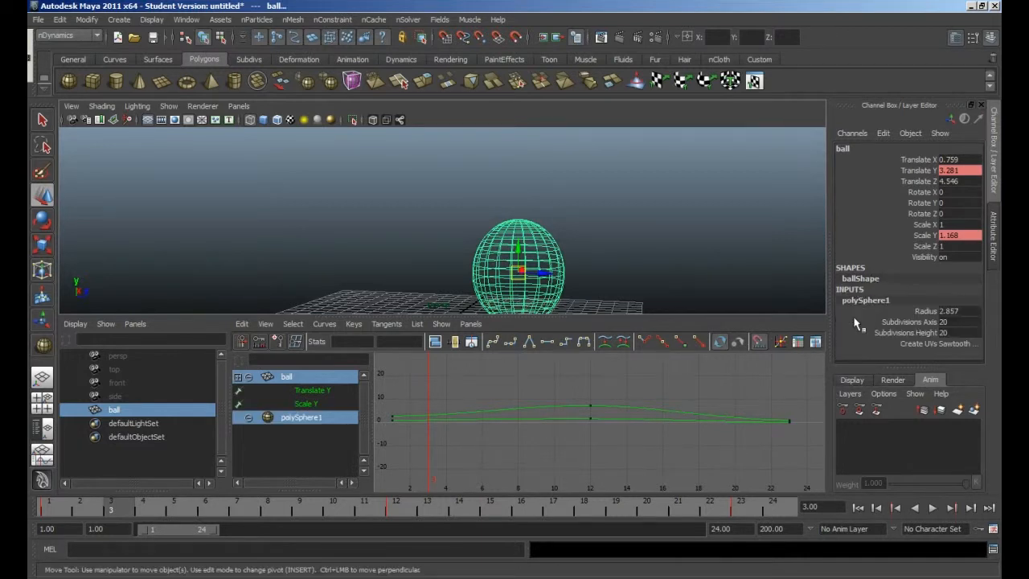
pyautogui.click(924, 312)
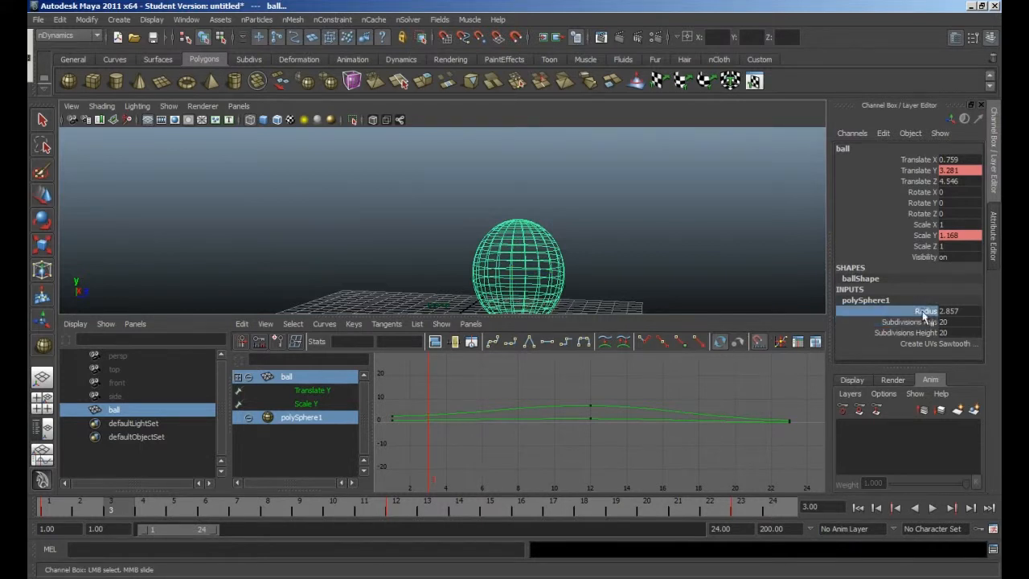
pyautogui.moveTo(711, 279); pyautogui.dragTo(786, 307, button='middle')
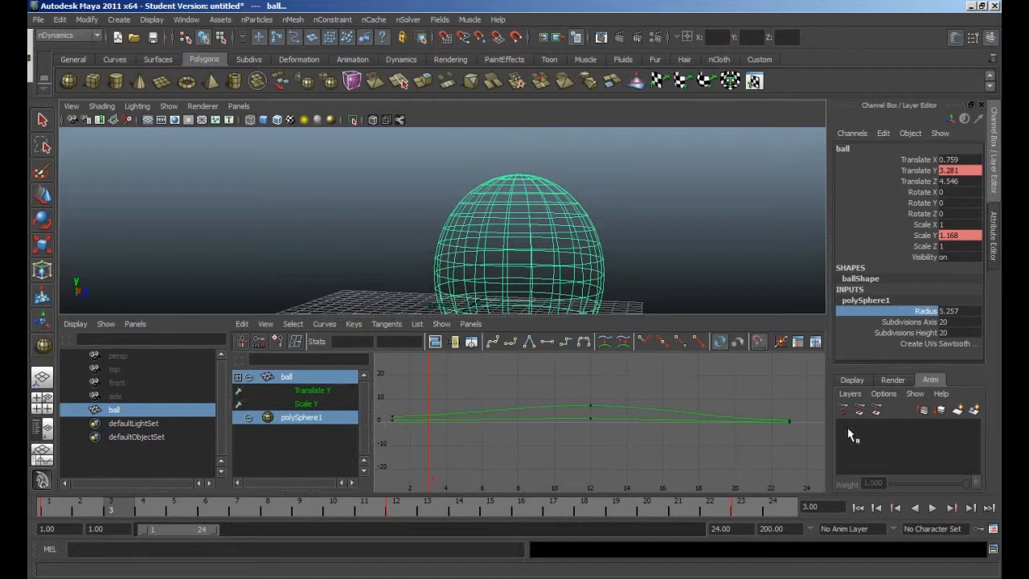
# Set a key on the Color of the ball's lambert1 material at frame 3 and check the red color curve's key list.
pyautogui.click(993, 237)
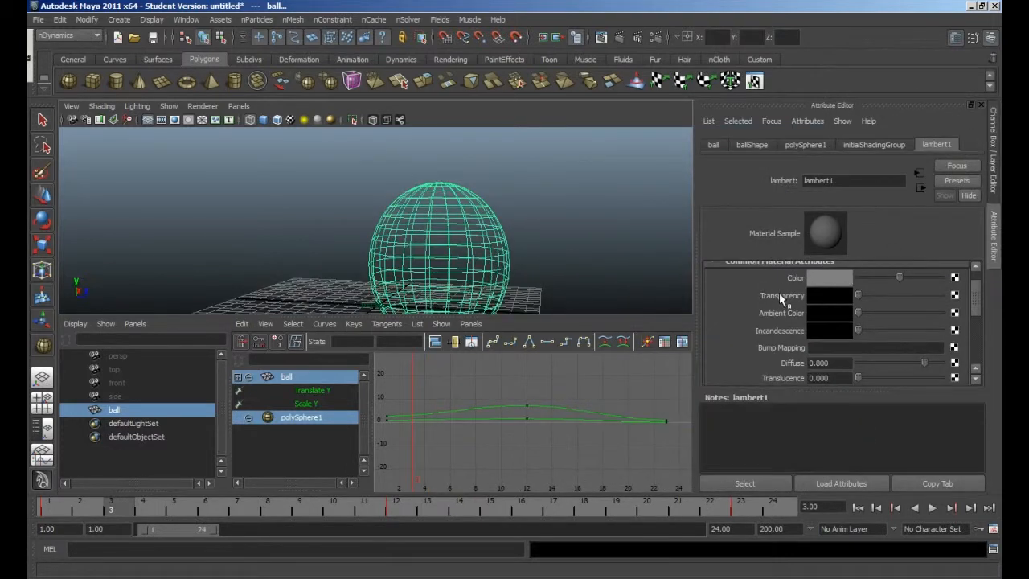
pyautogui.rightClick(790, 277)
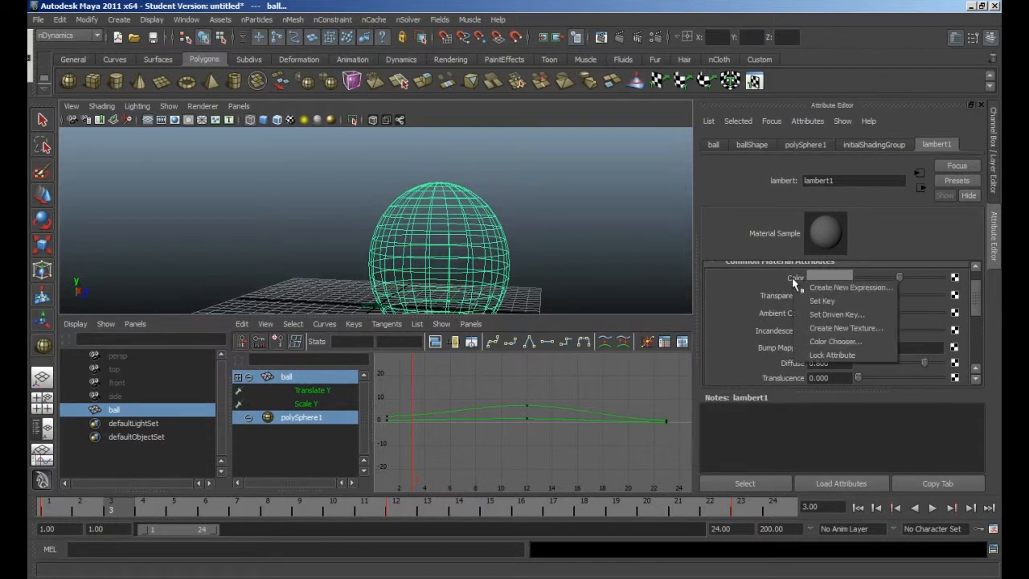
pyautogui.click(806, 302)
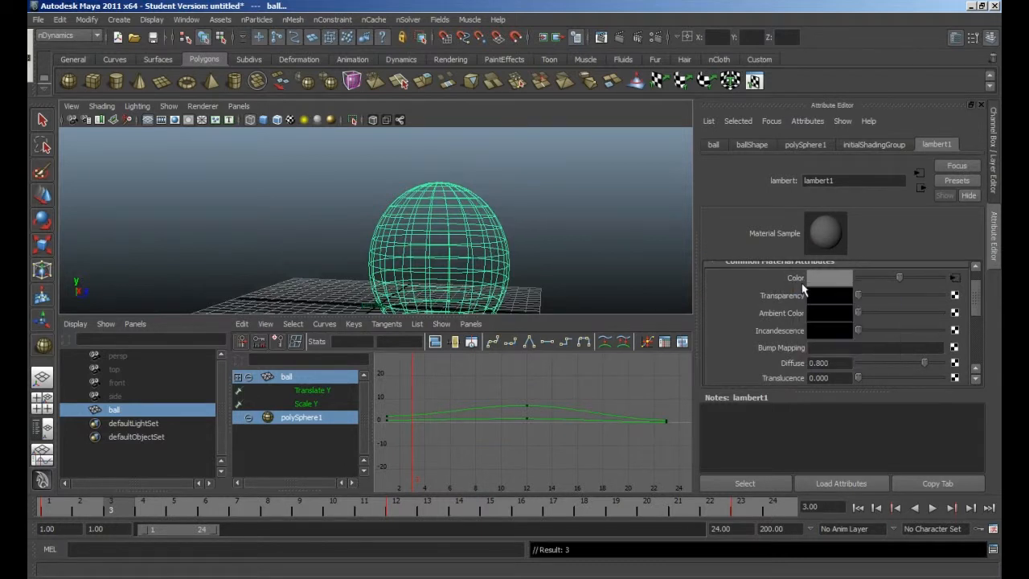
pyautogui.click(954, 278)
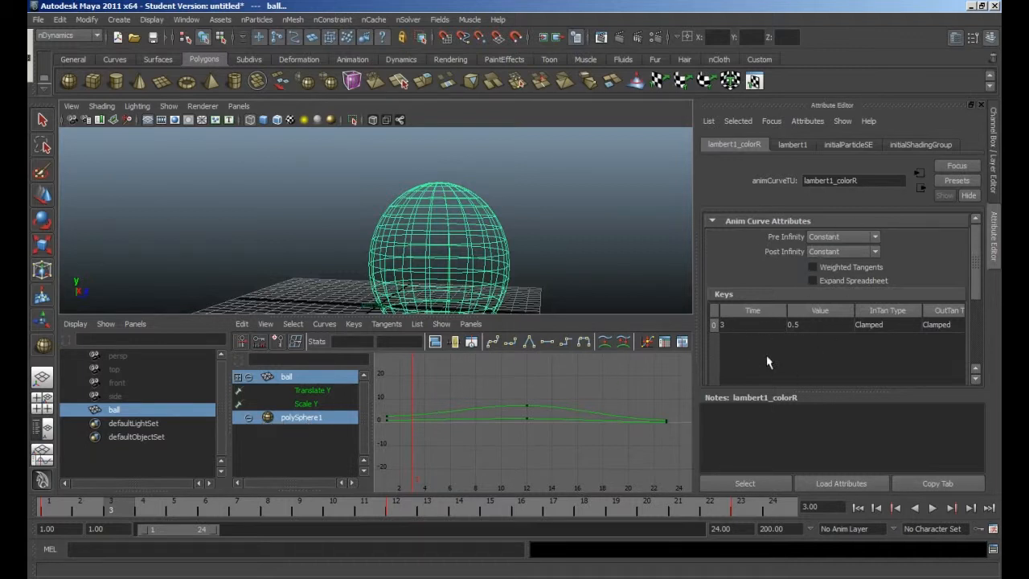
pyautogui.click(921, 187)
# At frame 7, lighten the lambert1 Color to about 0.77, set a key on it and check the red color curve's key list.
pyautogui.moveTo(899, 274); pyautogui.dragTo(928, 276)
pyautogui.rightClick(796, 278)
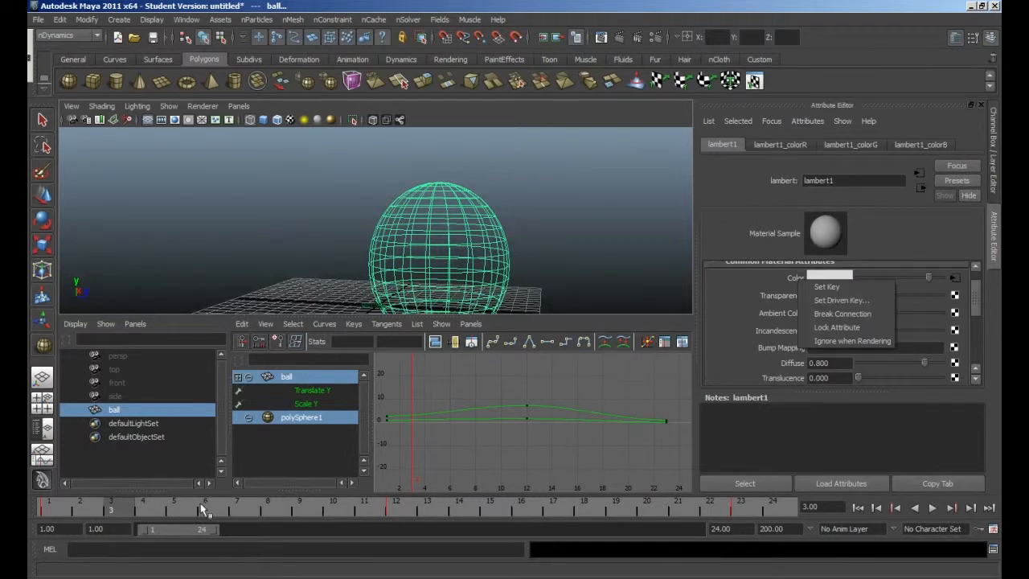
pyautogui.click(241, 509)
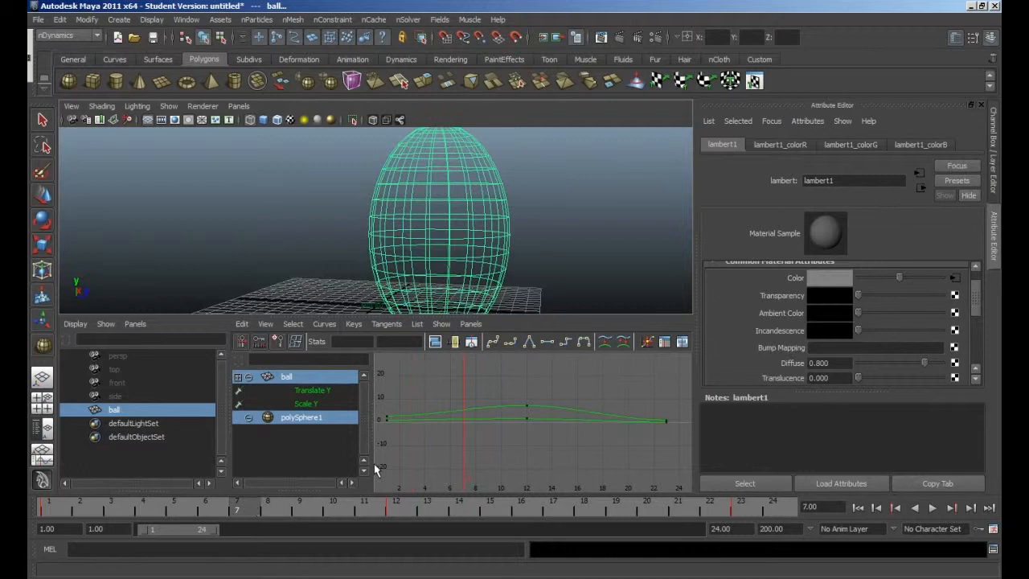
pyautogui.moveTo(901, 279); pyautogui.dragTo(922, 278)
pyautogui.rightClick(792, 276)
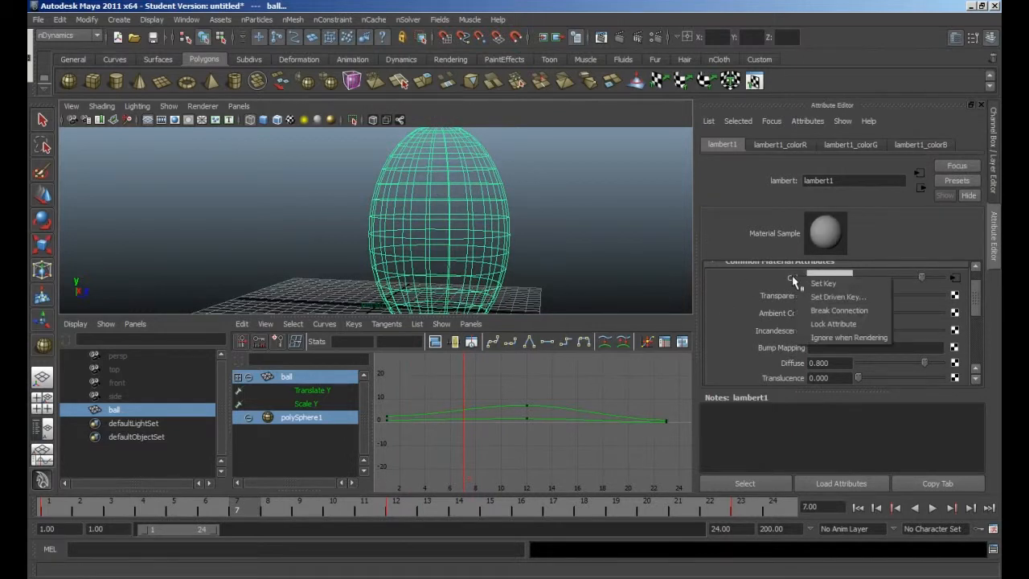
pyautogui.click(808, 291)
pyautogui.click(809, 282)
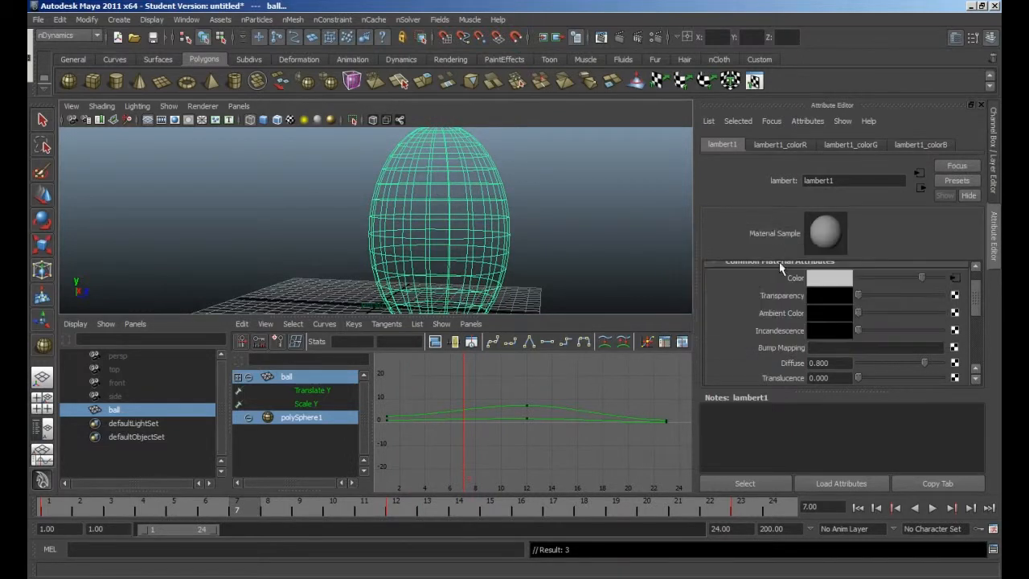
pyautogui.rightClick(792, 275)
pyautogui.click(808, 282)
pyautogui.rightClick(794, 278)
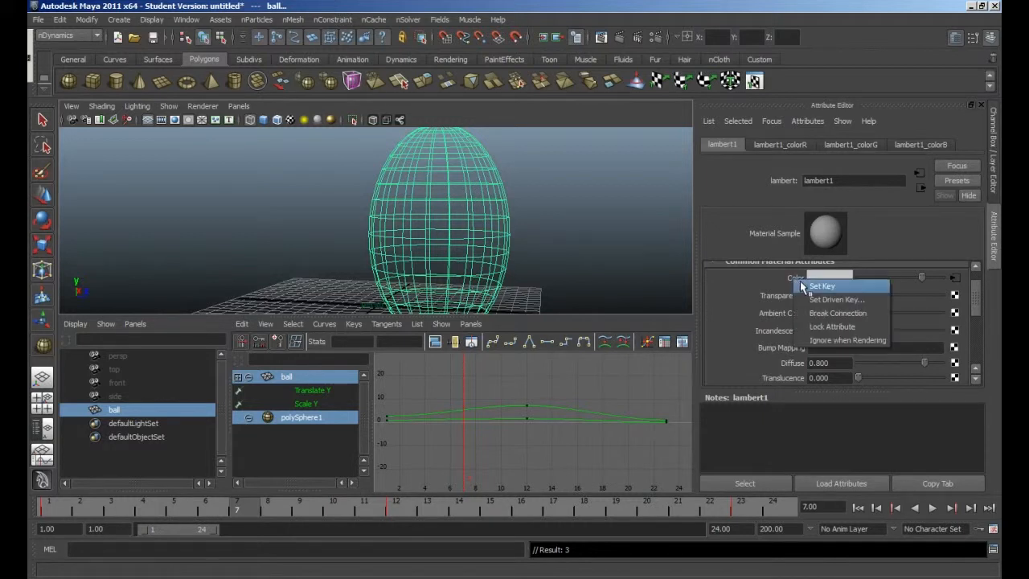
pyautogui.click(808, 284)
pyautogui.click(954, 277)
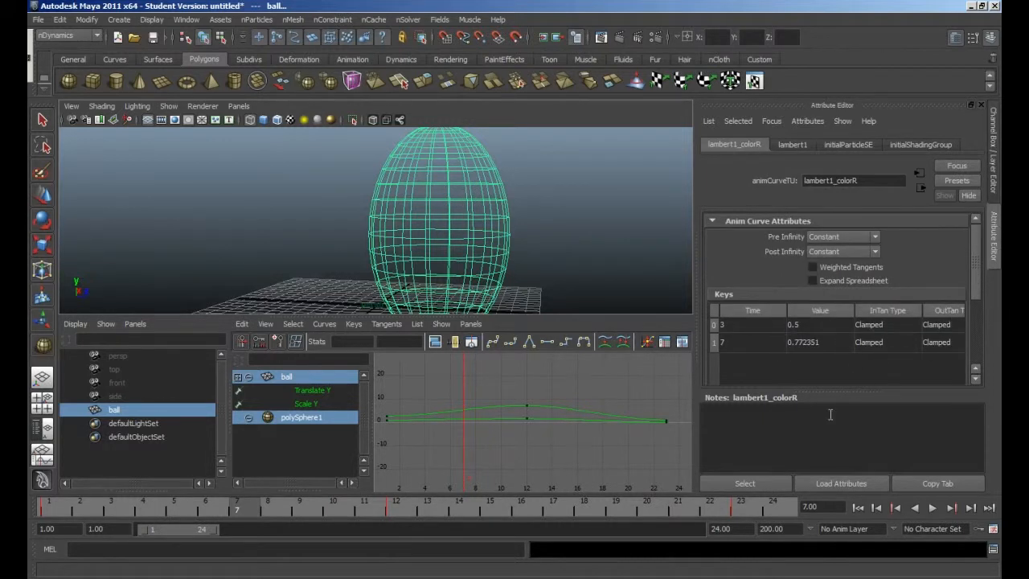
# Deselect the ball, switch the viewport to shaded display and scrub the timeline to frame 7 to check the color change.
pyautogui.click(201, 505)
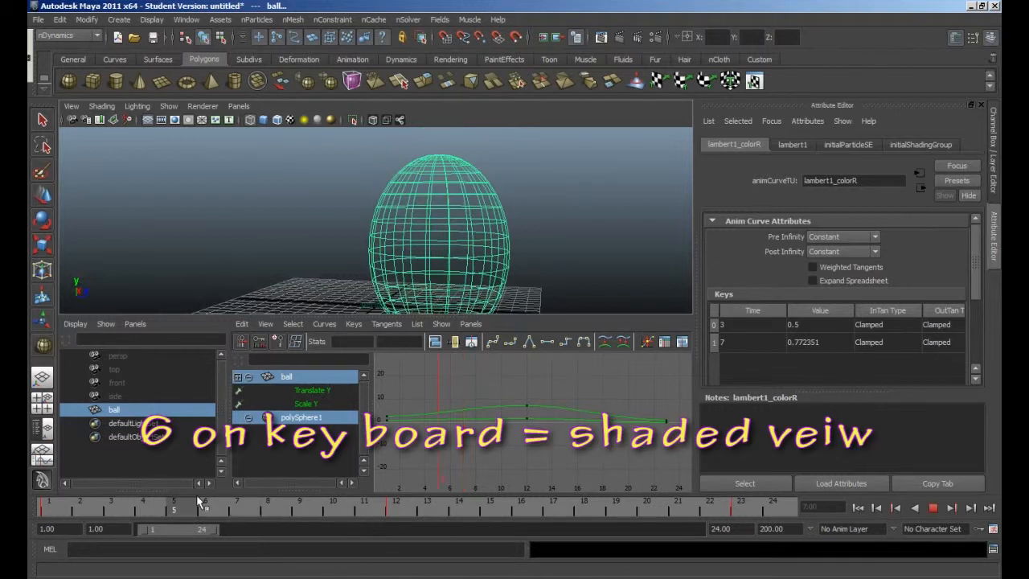
pyautogui.click(358, 239)
pyautogui.press('6')
pyautogui.moveTo(207, 518)
pyautogui.mouseDown()
pyautogui.moveTo(92, 504)
pyautogui.moveTo(292, 506)
pyautogui.moveTo(77, 507)
pyautogui.moveTo(234, 508)
pyautogui.mouseUp()
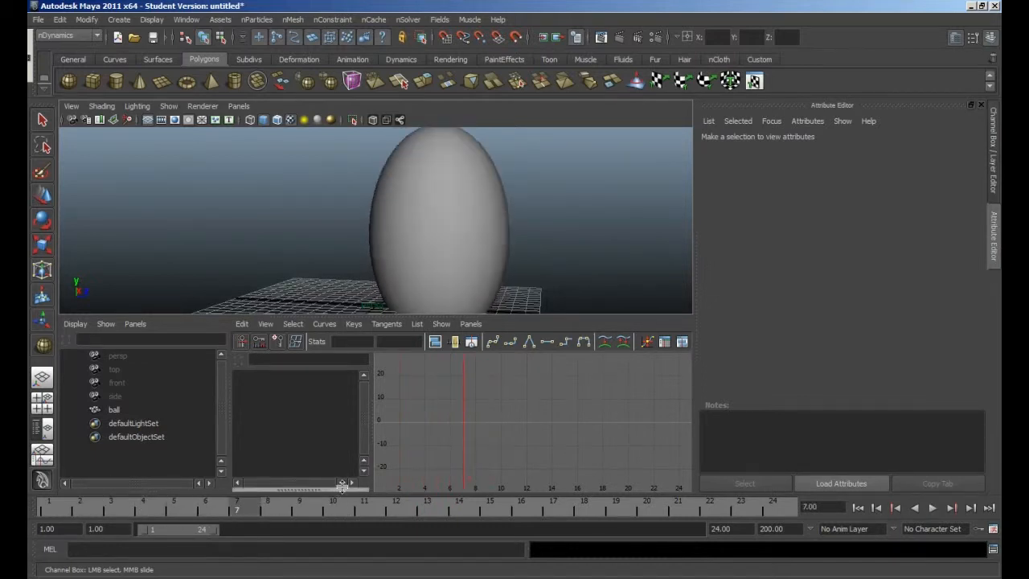